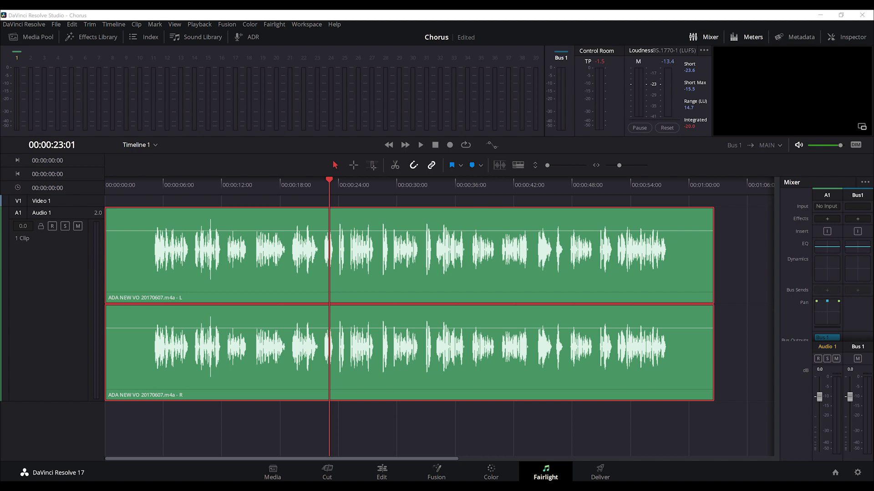
Step: Audition the voice-over, then range-select the whole clip from 00:00:00:00 to 00:01:02:13
click(150, 184)
key(space)
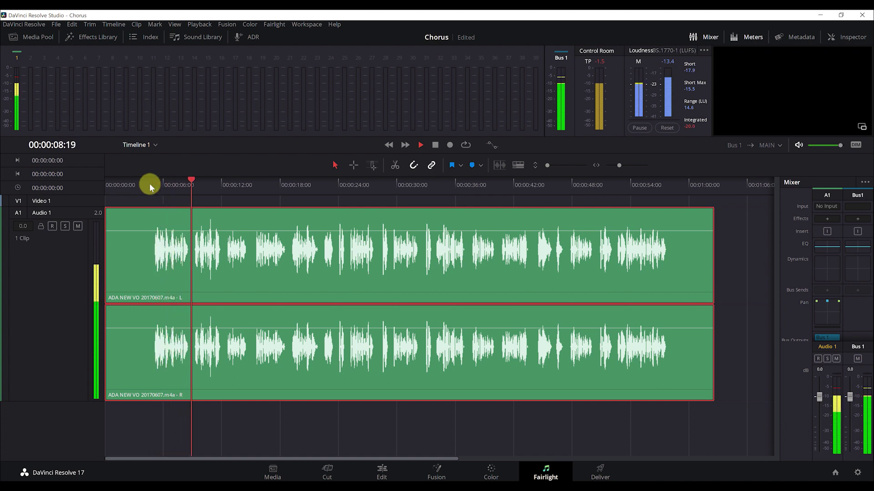
key(space)
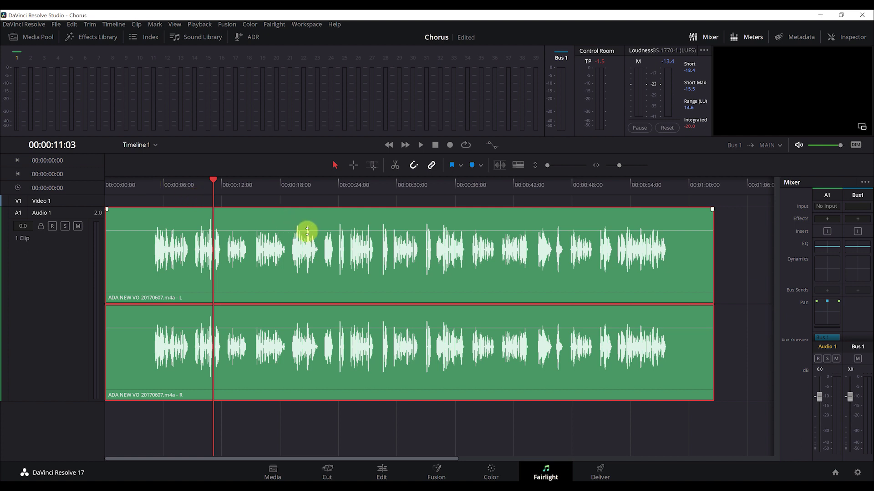
click(354, 165)
click(341, 221)
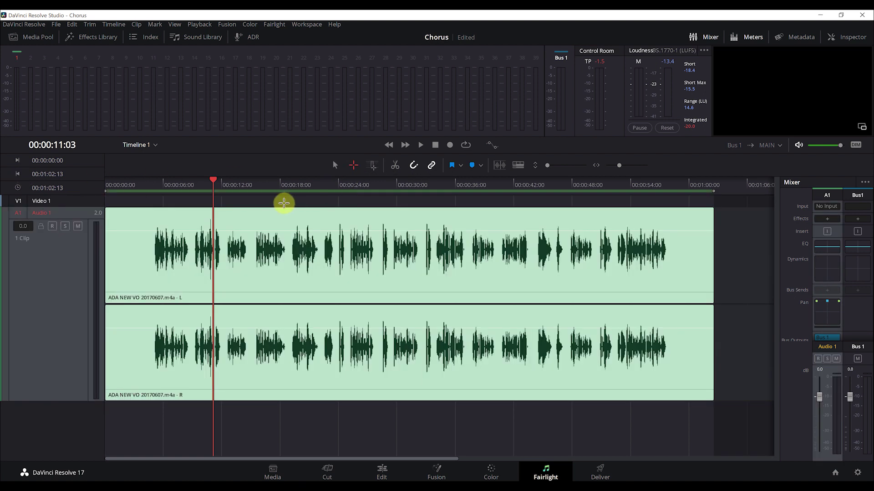
Step: Browse the Playback menu's Play Around/To submenu without choosing anything
click(205, 26)
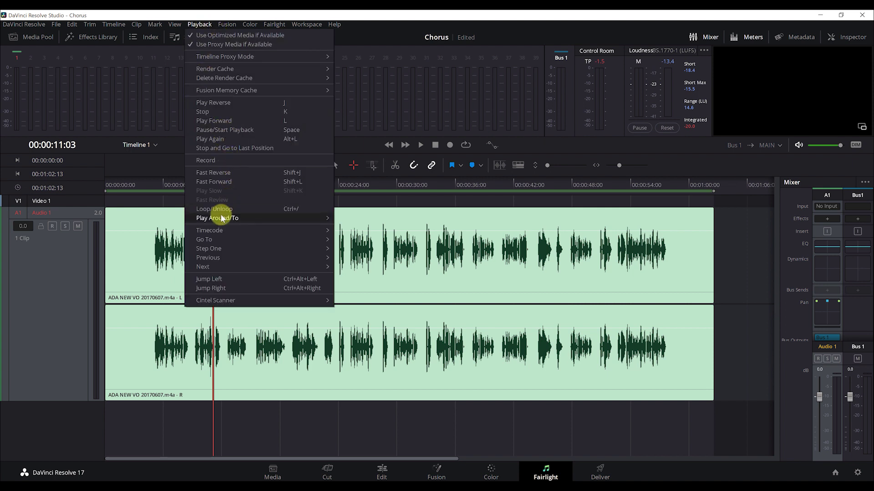
mouse_move(219, 218)
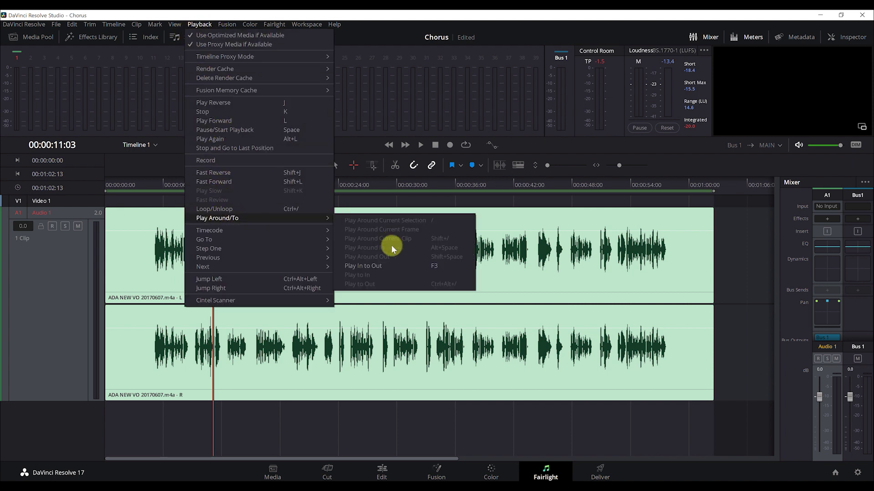
click(423, 265)
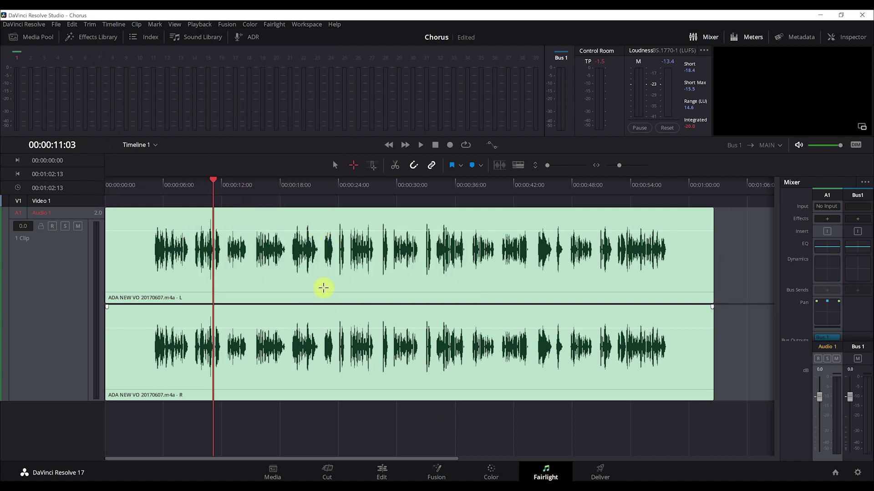
Step: Return to the Selection tool and restore the clip's normal green look, keeping its In/Out range
click(335, 166)
click(331, 217)
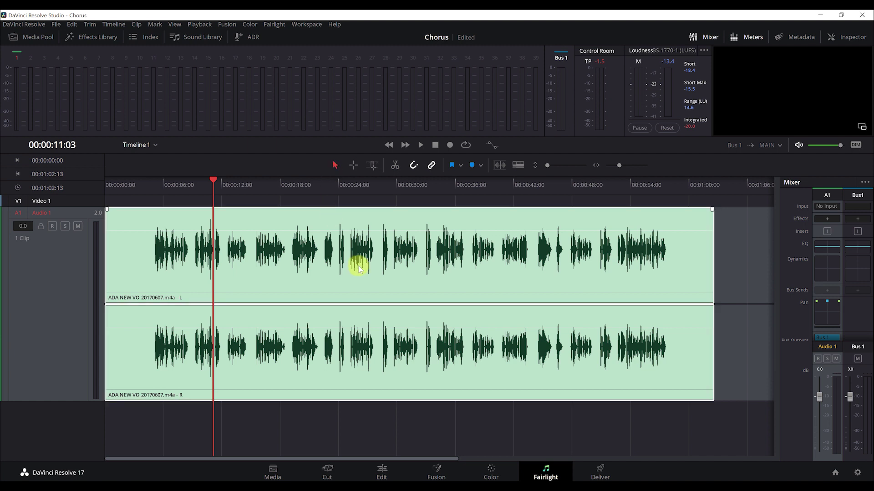
click(322, 257)
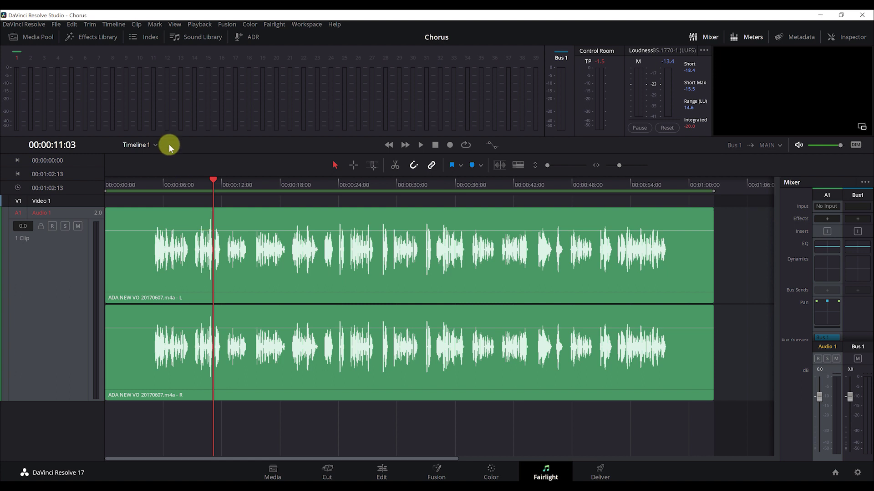
Step: Drag Chorus from the Fairlight FX library onto the voice-over clip
click(100, 37)
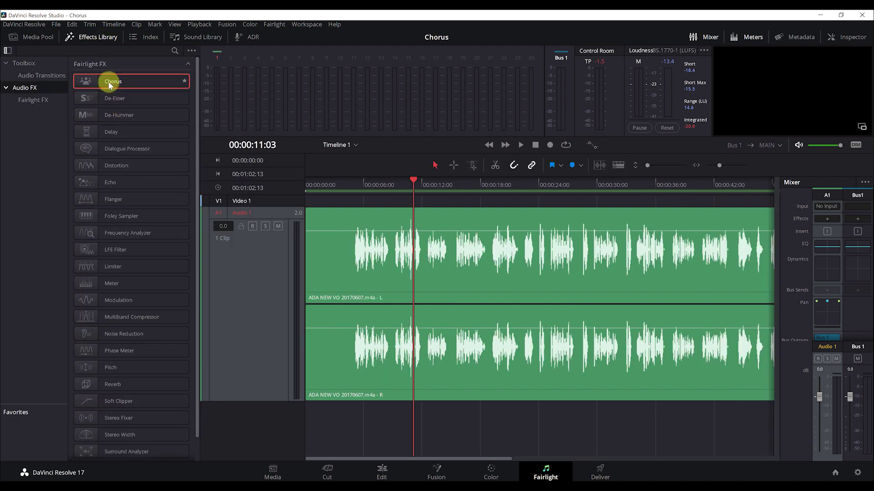
drag(108, 81, 403, 262)
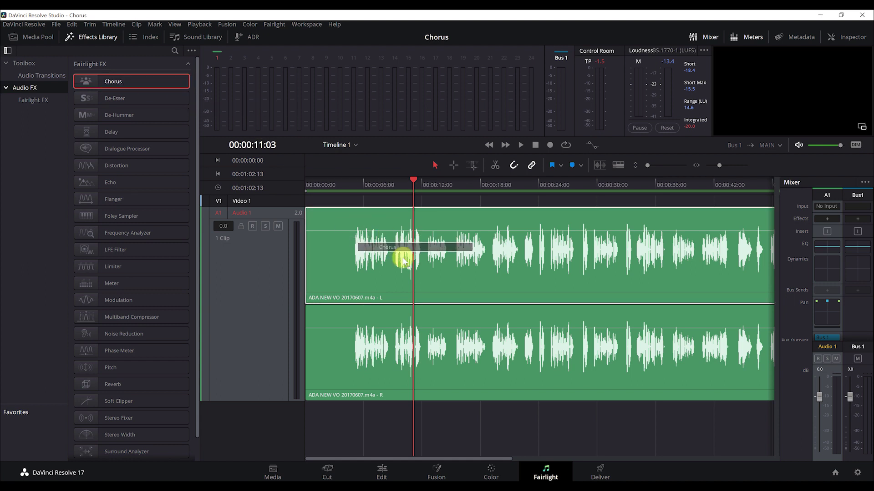
drag(264, 103, 209, 79)
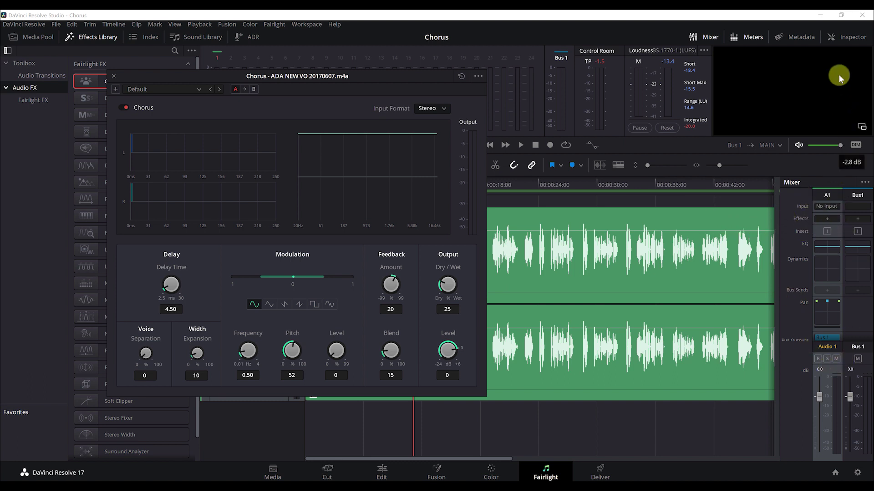
Step: Inspect the clip's Chorus in the Inspector's Effects section, then delete it
click(837, 37)
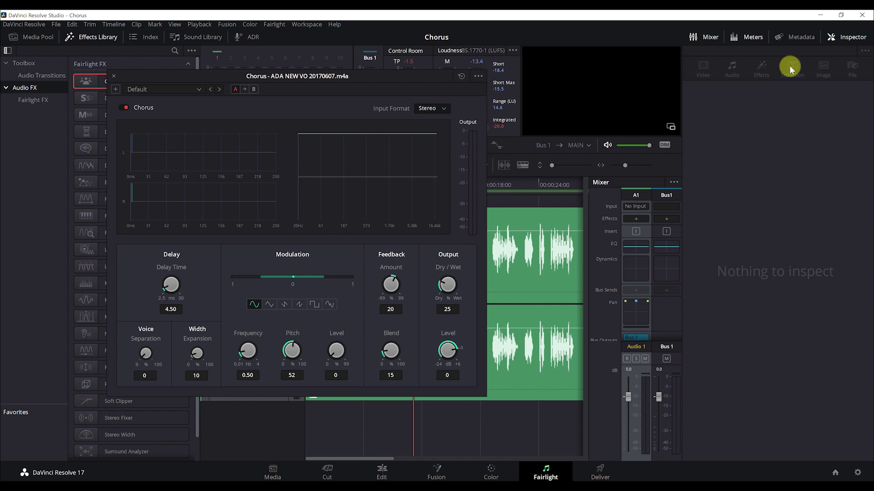
click(553, 248)
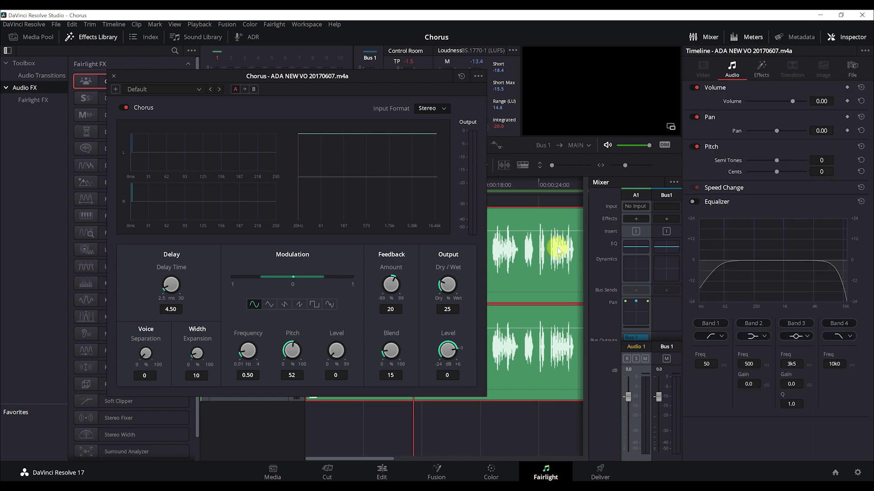
click(760, 72)
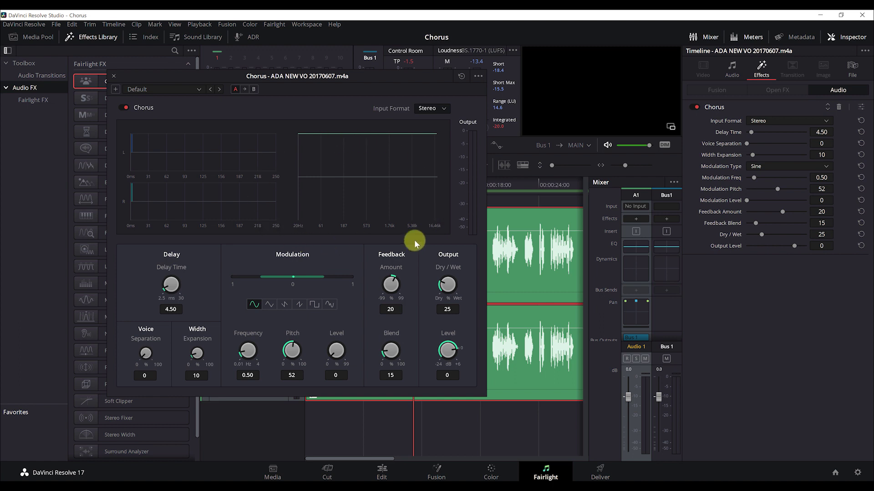
click(839, 107)
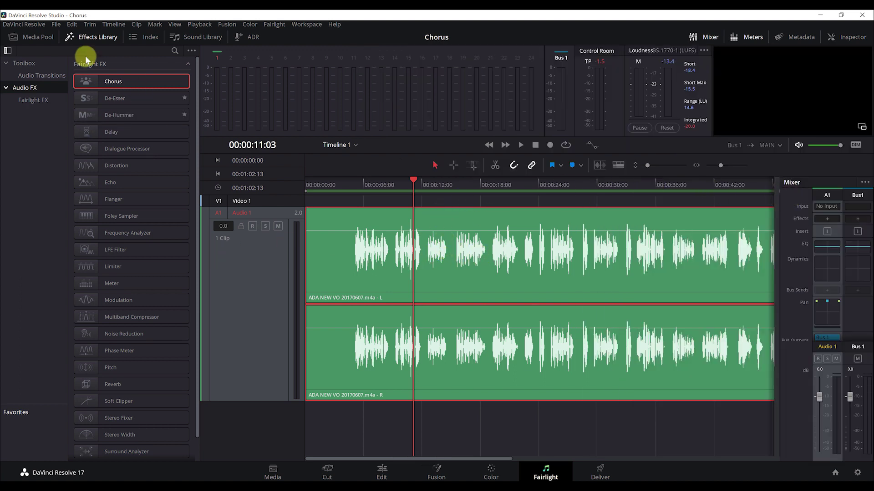
Step: Close the Effects Library and add Modulation > Chorus to the A1 track's first Mixer effects slot
click(97, 40)
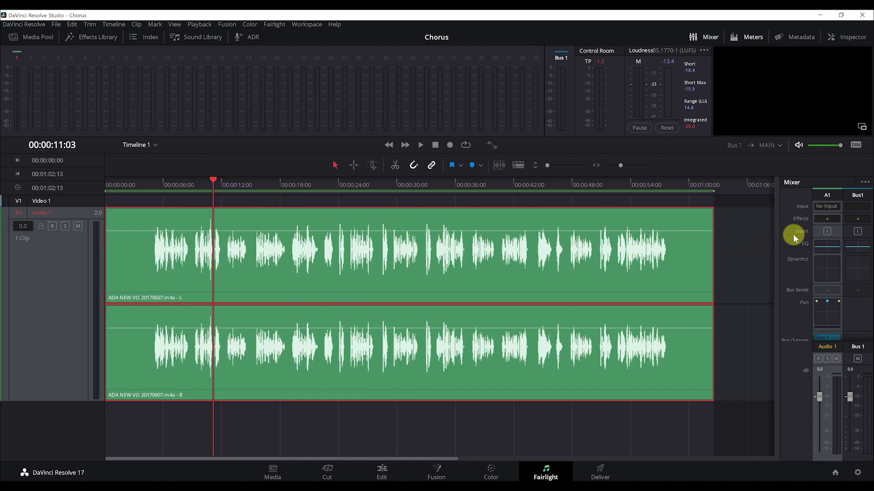
click(826, 219)
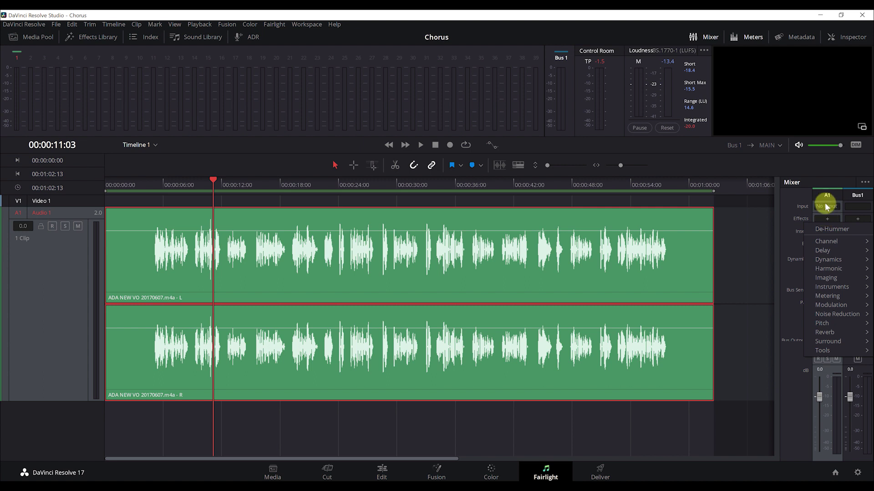
mouse_move(831, 306)
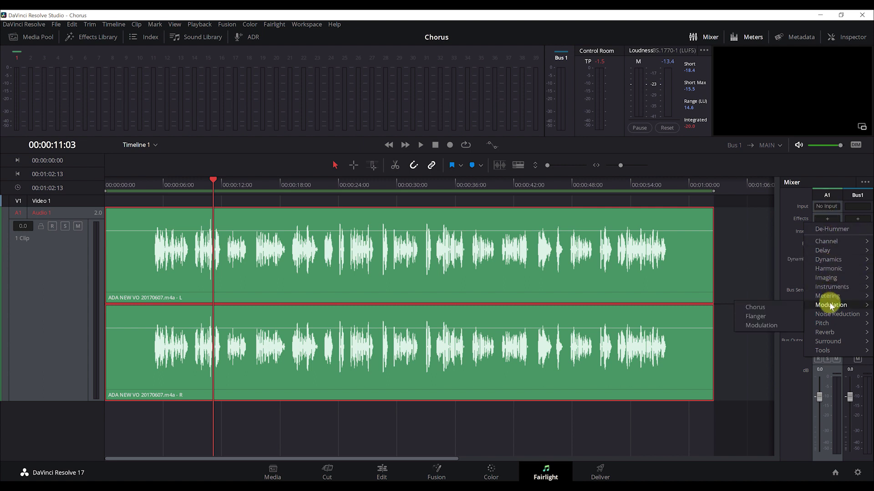
click(756, 309)
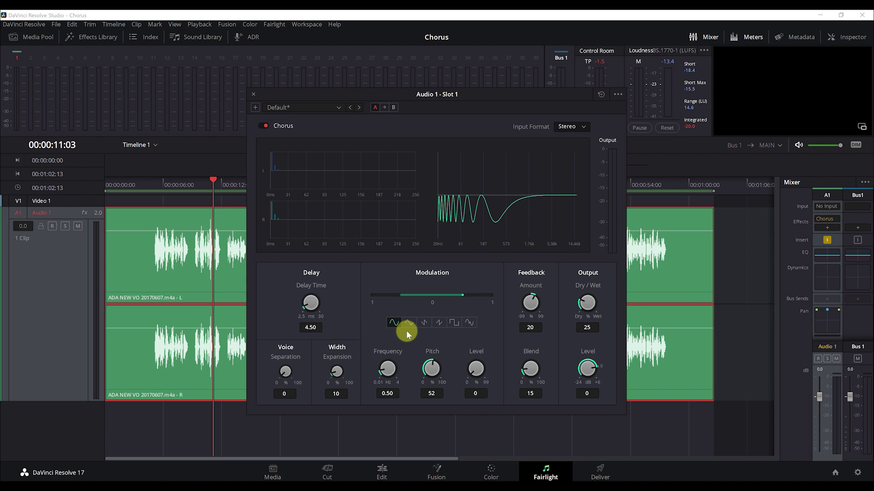
Step: Try the Chorus save-preset and preset list, cancelling both without changes
click(256, 107)
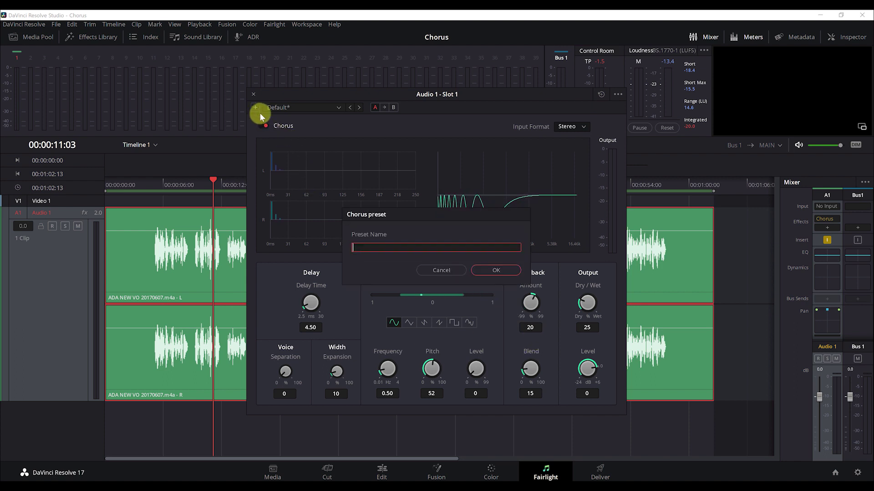
click(440, 270)
click(340, 107)
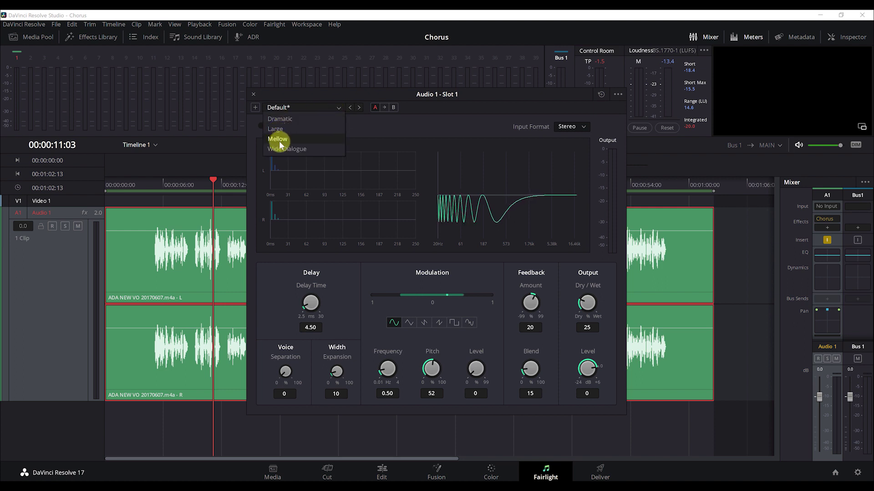
click(378, 105)
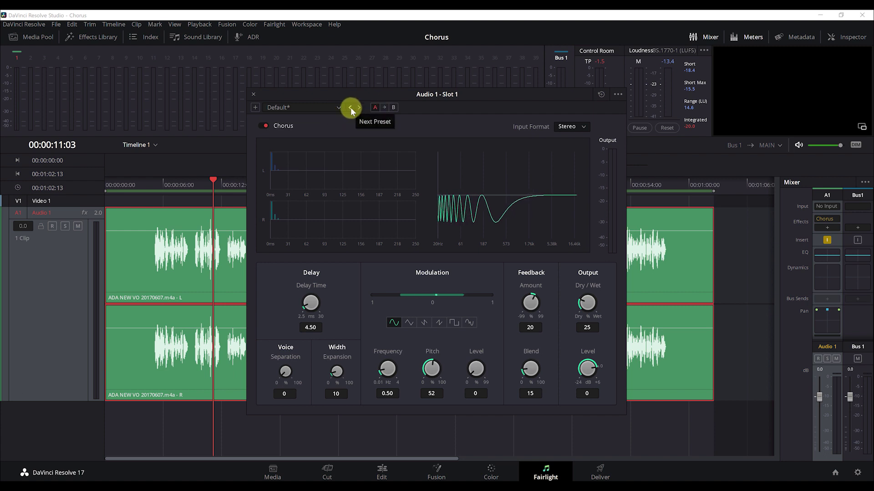
Step: Step through presets past Wide Dialogue to Dramatic (delay 25.20 ms, feedback 60.2, blend 73.1)
click(359, 107)
click(359, 107)
click(359, 107)
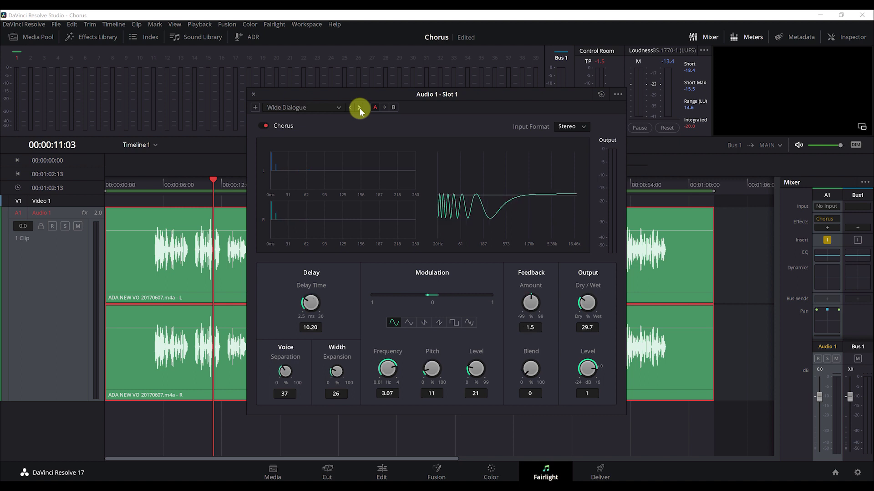
click(359, 107)
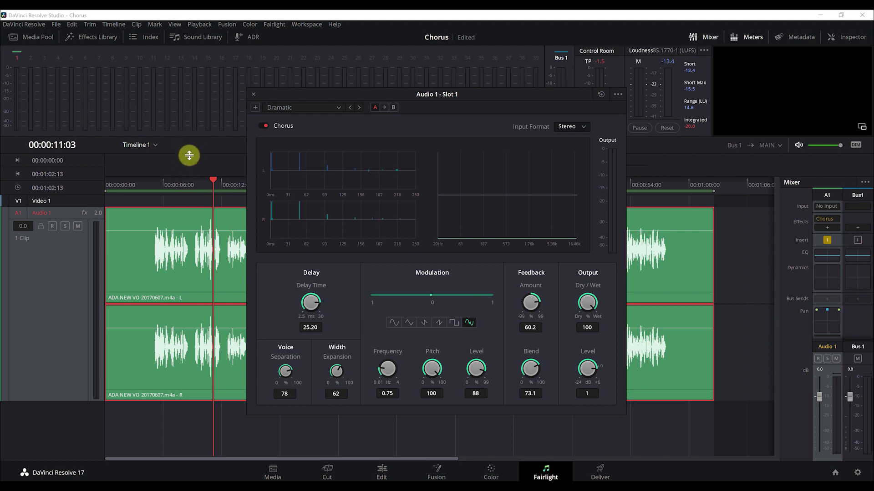
Step: Play from the start comparing the Dramatic chorus bypassed and enabled, then list the input formats
key(Home)
key(space)
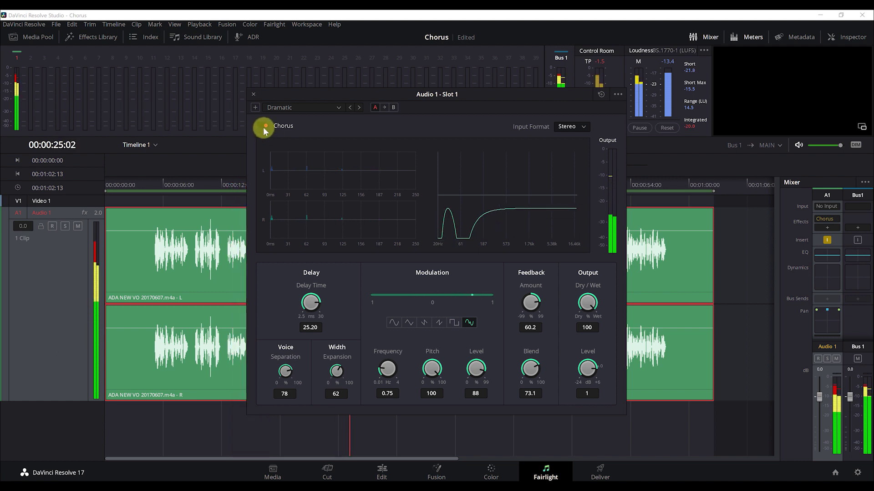
click(264, 127)
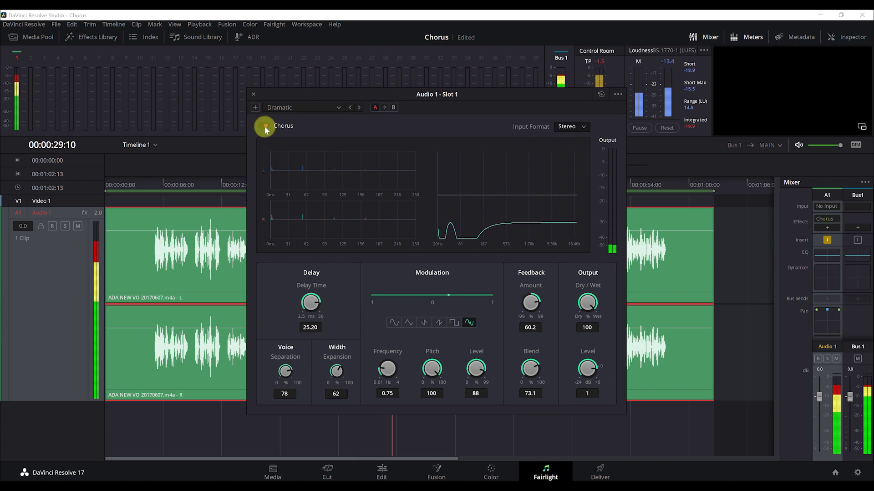
click(264, 126)
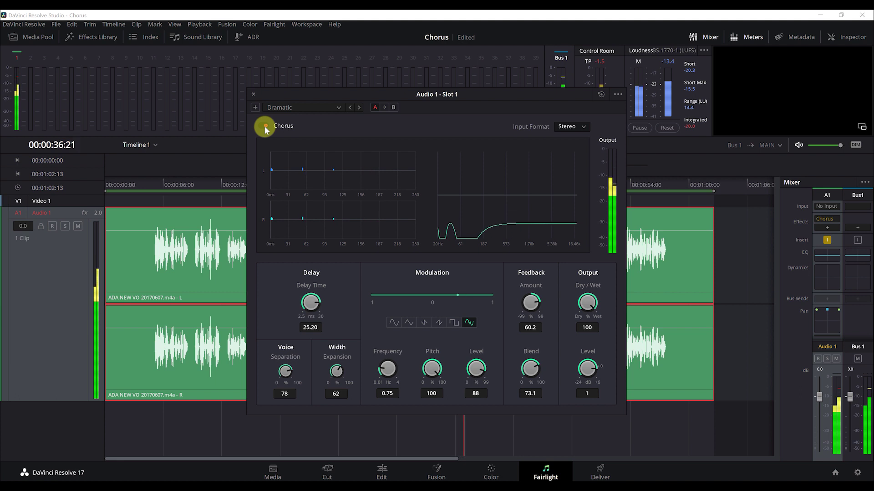
key(space)
click(569, 130)
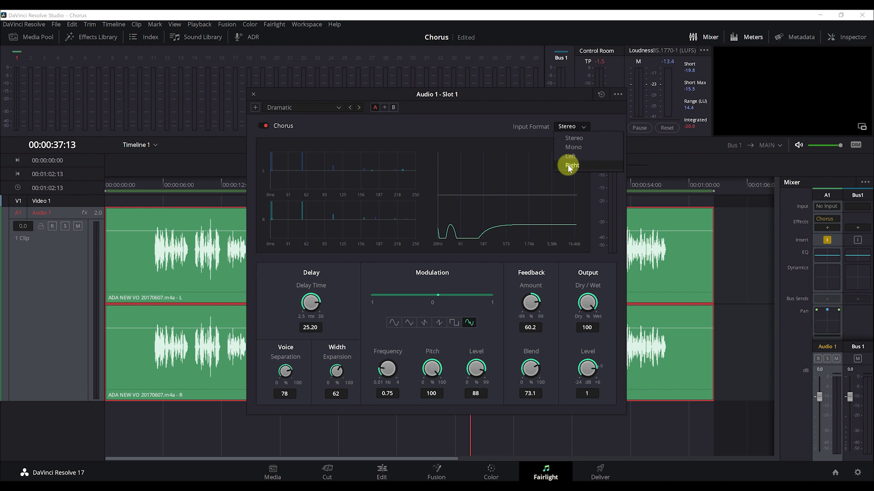
Step: Keep the Stereo input format and dial the Chorus delay time to 25.30 ms
click(567, 138)
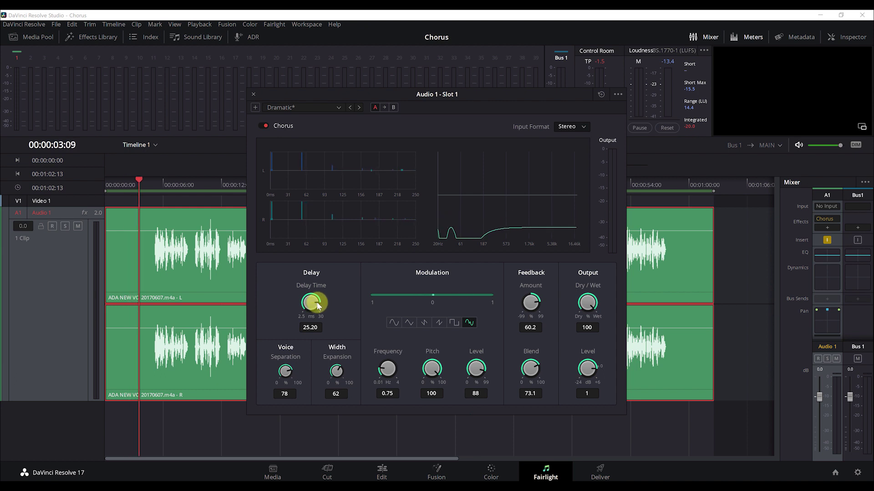
mouse_move(318, 306)
mouse_down()
mouse_move(292, 298)
mouse_move(253, 305)
mouse_up()
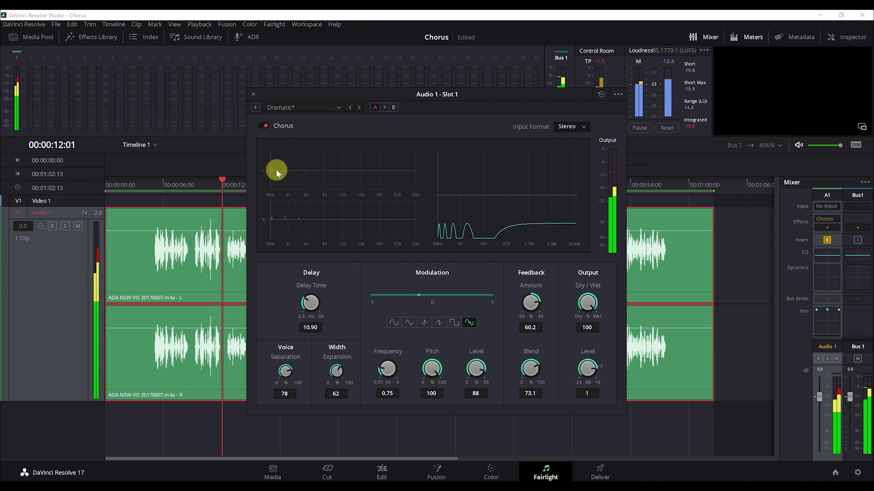
drag(300, 306, 278, 306)
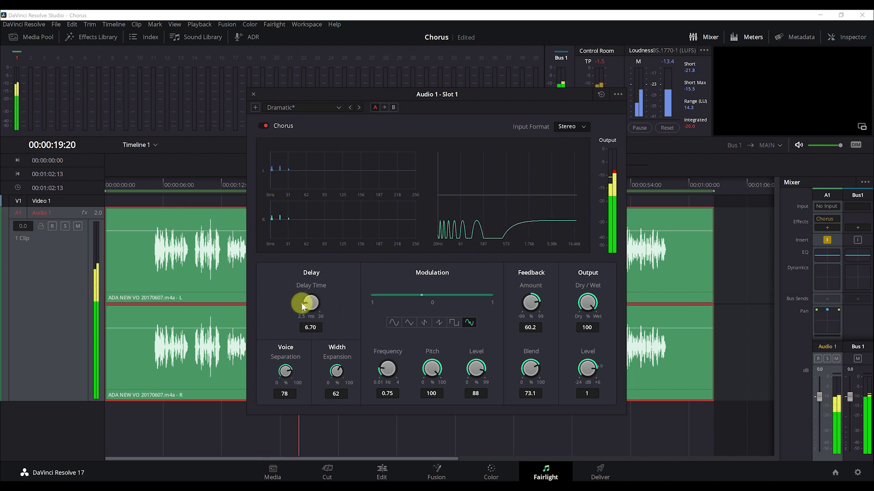
mouse_move(301, 302)
mouse_down()
mouse_move(362, 311)
mouse_move(394, 329)
mouse_up()
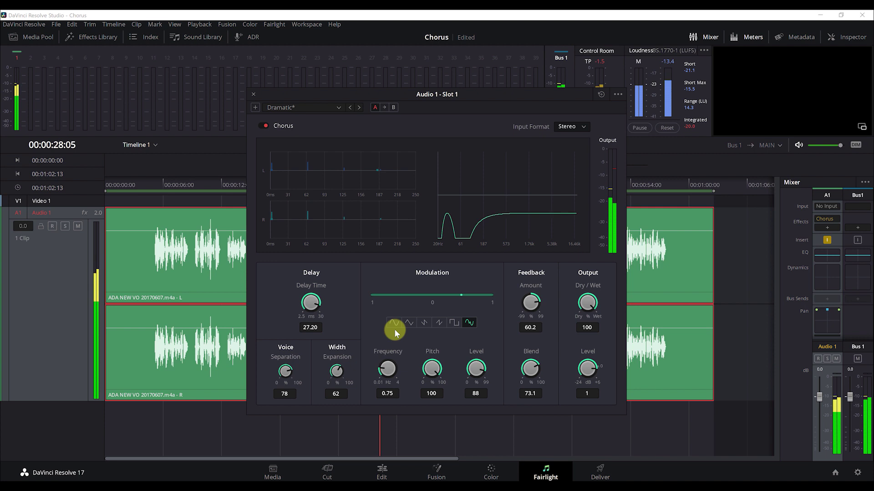
drag(394, 329, 339, 290)
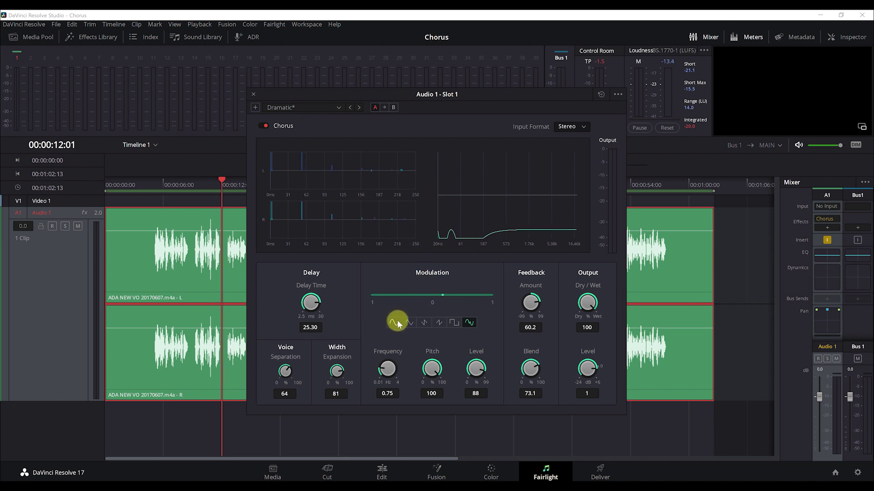
Step: Audition the triangle, saw and square modulation waveforms, then settle on sine
click(422, 320)
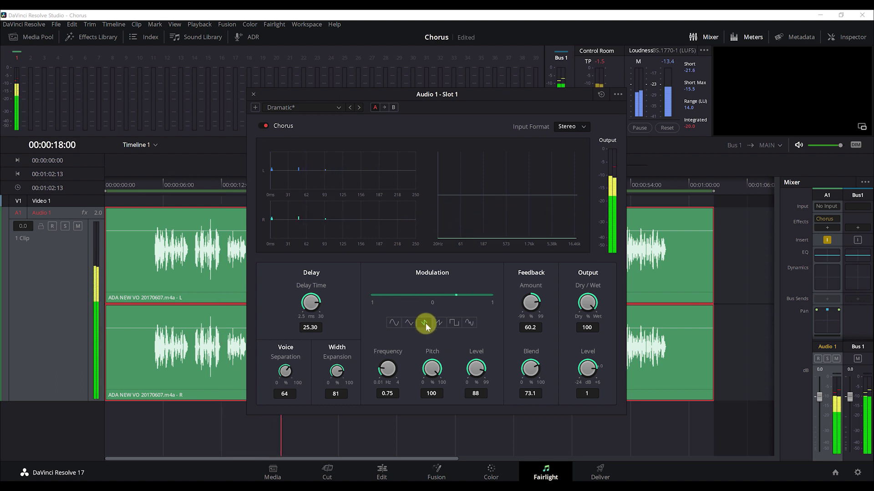
click(435, 324)
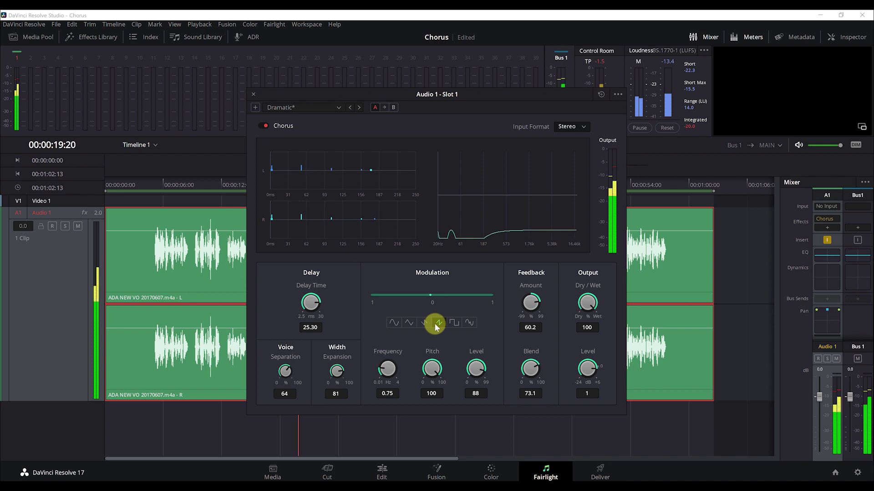
click(450, 324)
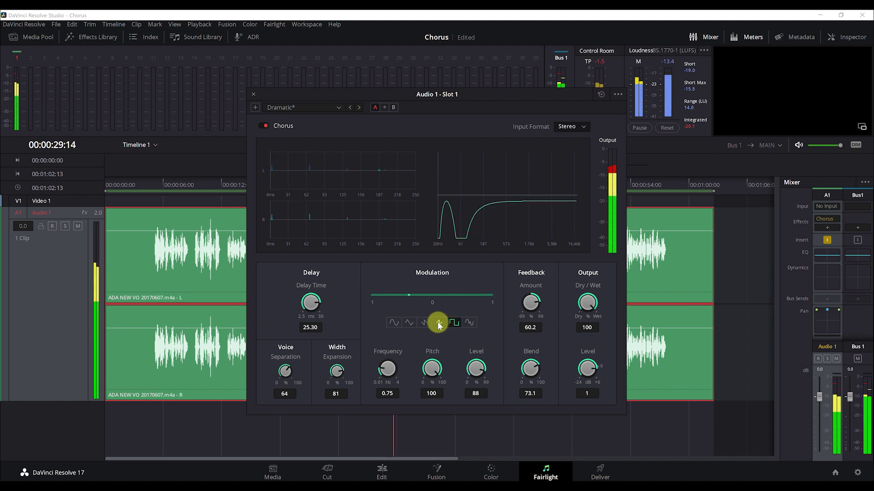
click(394, 323)
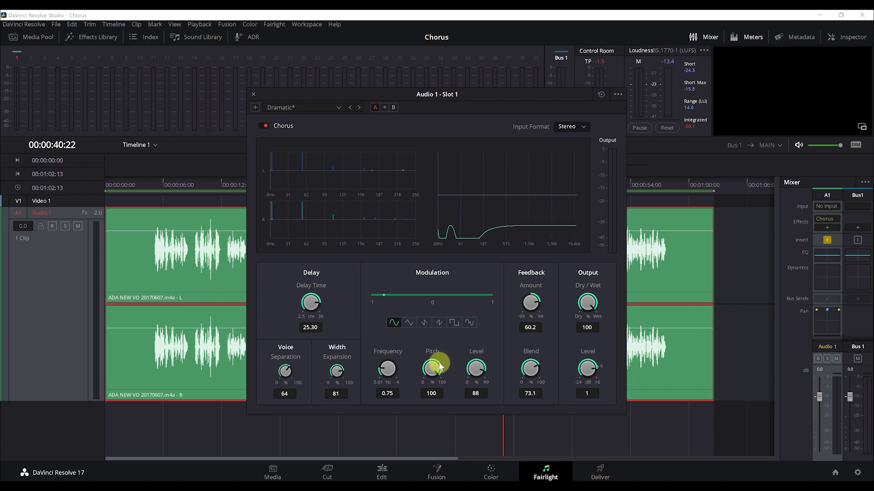
Step: Play from the start and adjust the modulation pitch to 99
key(Home)
key(space)
mouse_move(441, 378)
mouse_down()
mouse_move(406, 369)
mouse_move(383, 377)
mouse_move(466, 377)
mouse_move(404, 384)
mouse_up()
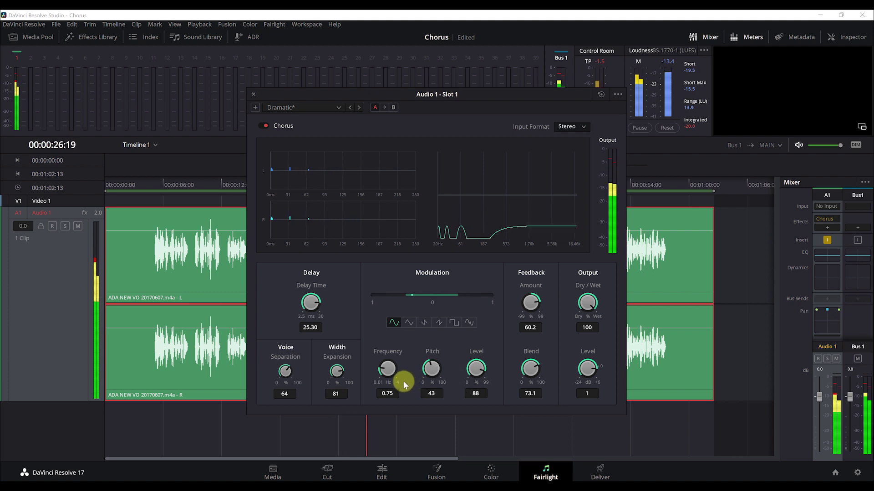
mouse_move(403, 384)
mouse_down()
mouse_move(413, 355)
mouse_move(441, 362)
mouse_up()
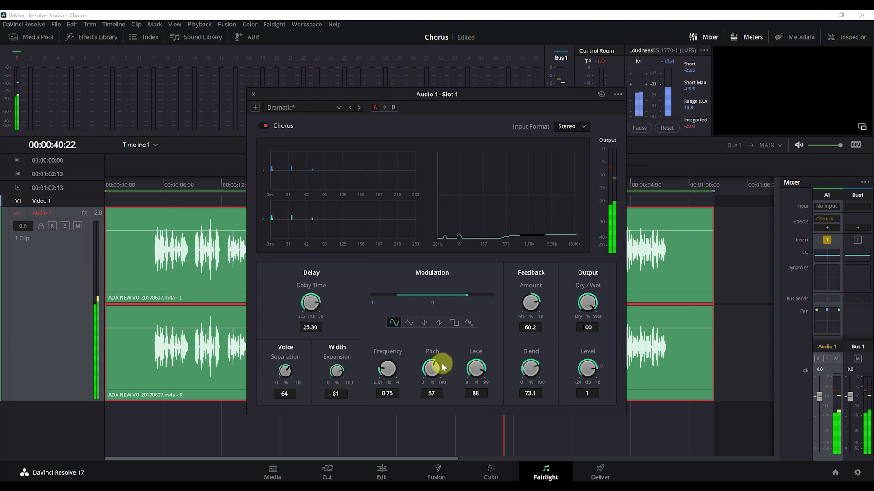
drag(441, 362, 404, 295)
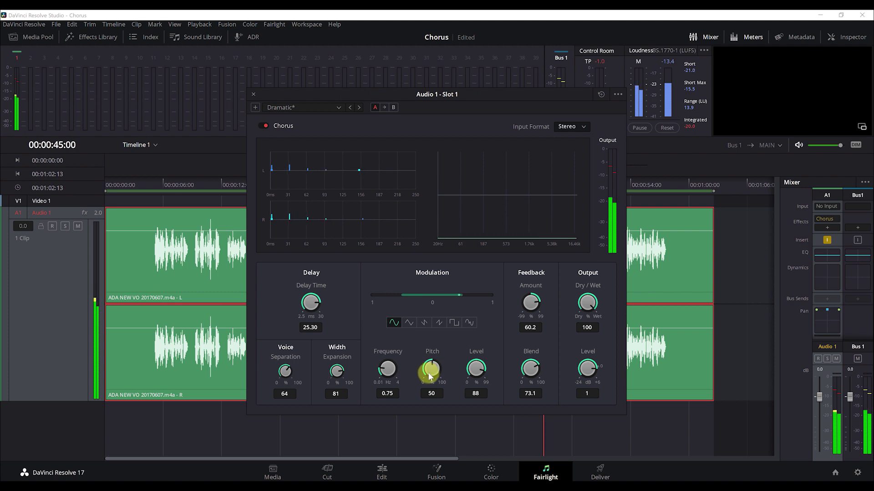
drag(428, 365, 432, 363)
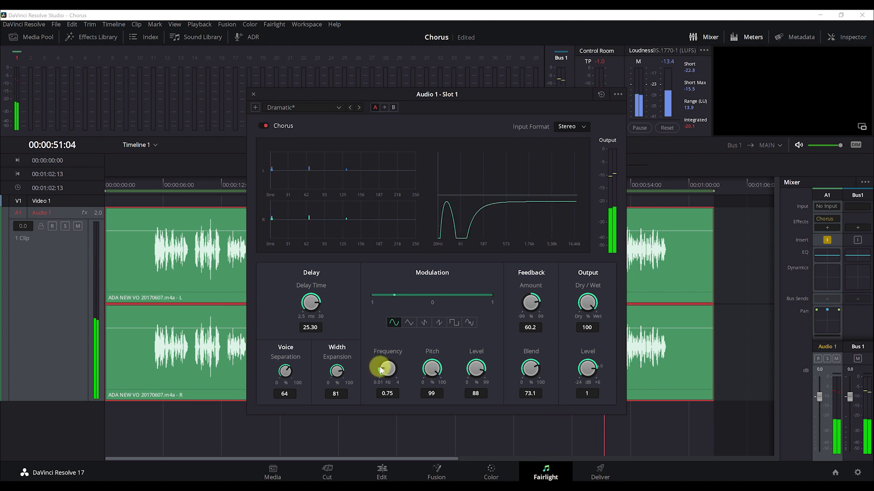
Step: Fine-tune the modulation frequency to 1.53 Hz
mouse_move(382, 371)
mouse_down()
mouse_move(426, 373)
mouse_move(389, 372)
mouse_up()
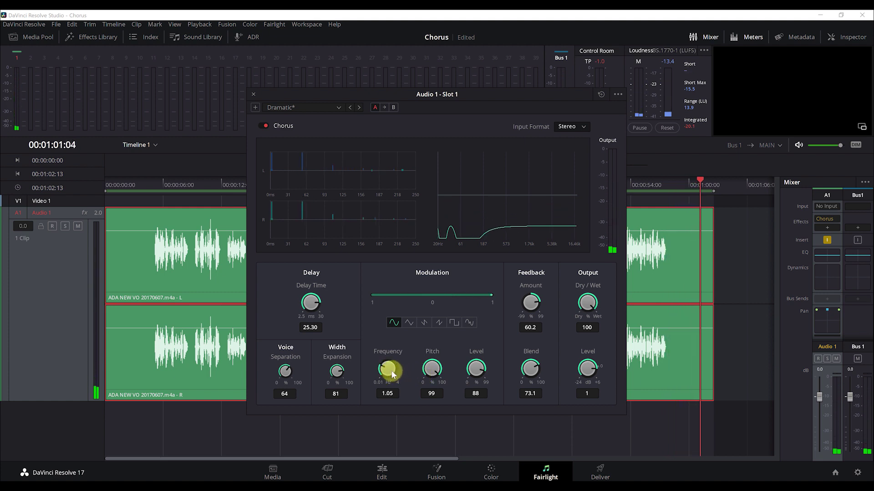
mouse_move(389, 371)
mouse_down()
mouse_move(406, 362)
mouse_move(359, 382)
mouse_move(402, 373)
mouse_up()
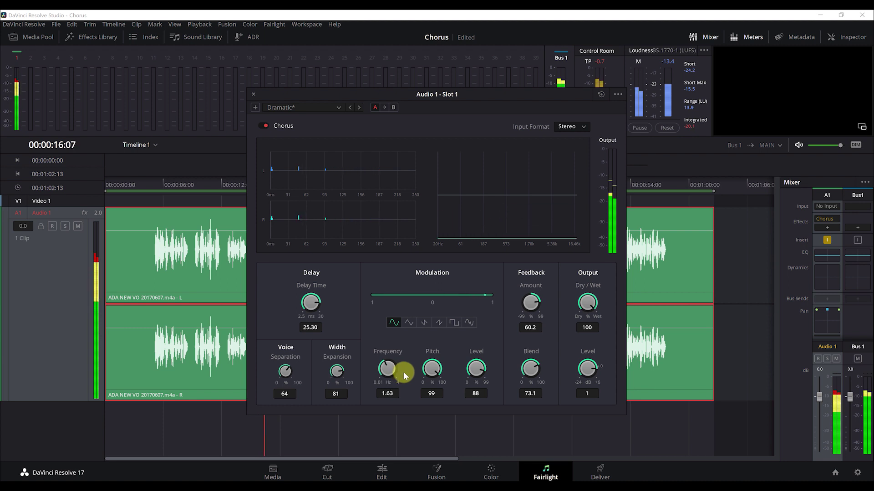
drag(402, 372, 400, 372)
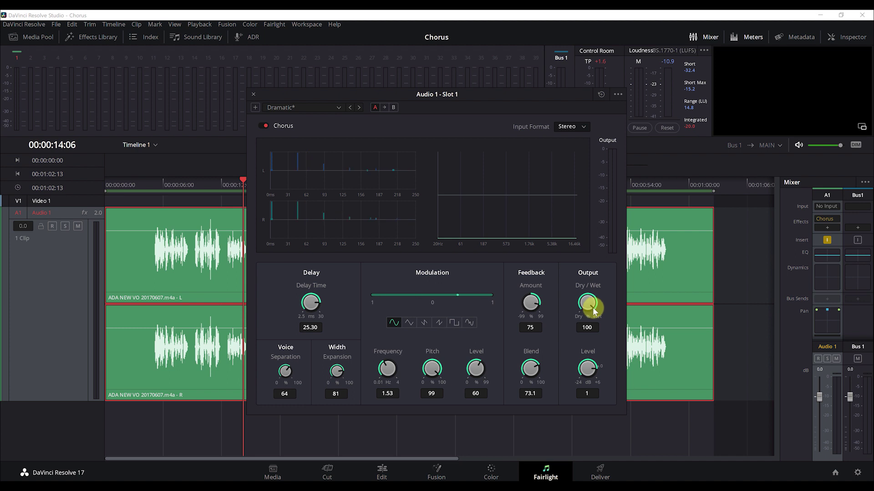
mouse_move(592, 310)
mouse_down()
mouse_move(581, 305)
mouse_move(474, 339)
mouse_move(433, 367)
mouse_up()
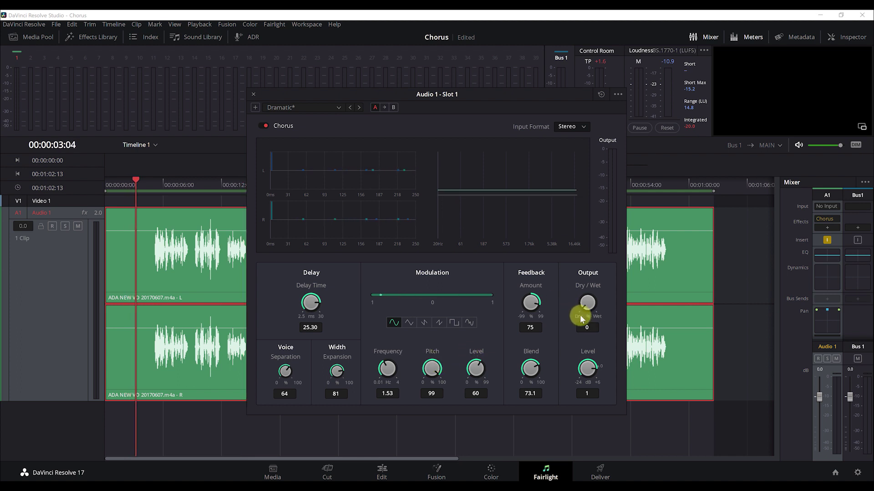
click(261, 126)
click(262, 126)
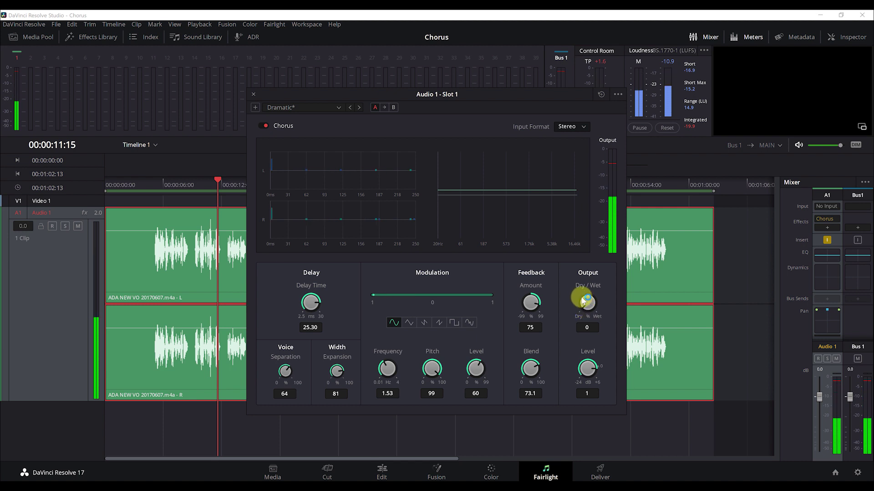
drag(587, 304, 597, 313)
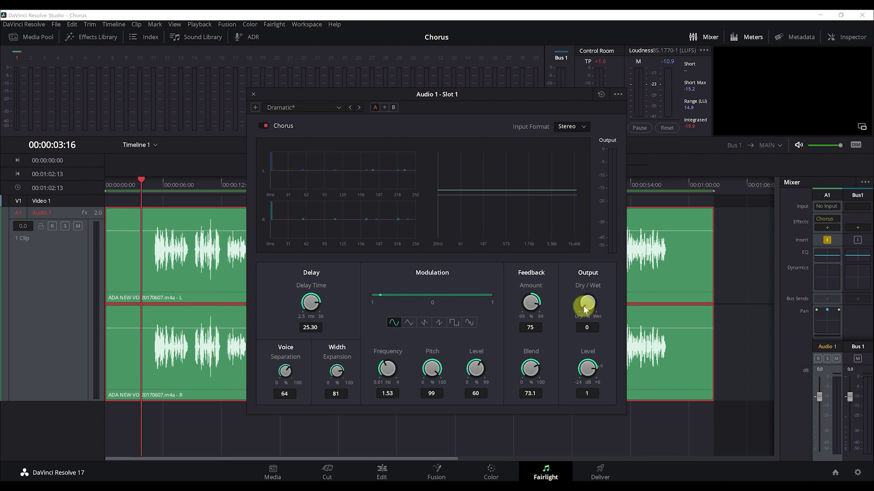
mouse_move(585, 303)
mouse_down()
mouse_move(633, 297)
mouse_move(721, 313)
mouse_up()
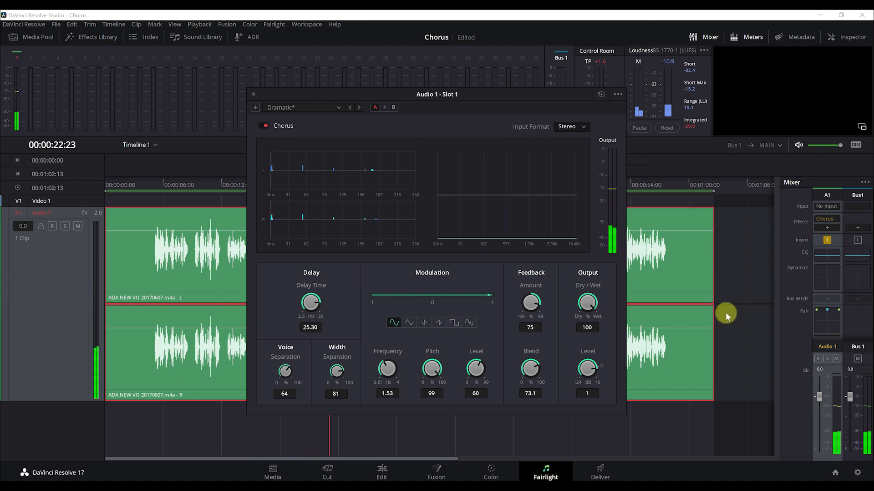
Step: Lower dry/wet to 59.1 and, playing from the start, set output level to 2.6 dB
drag(725, 312, 673, 315)
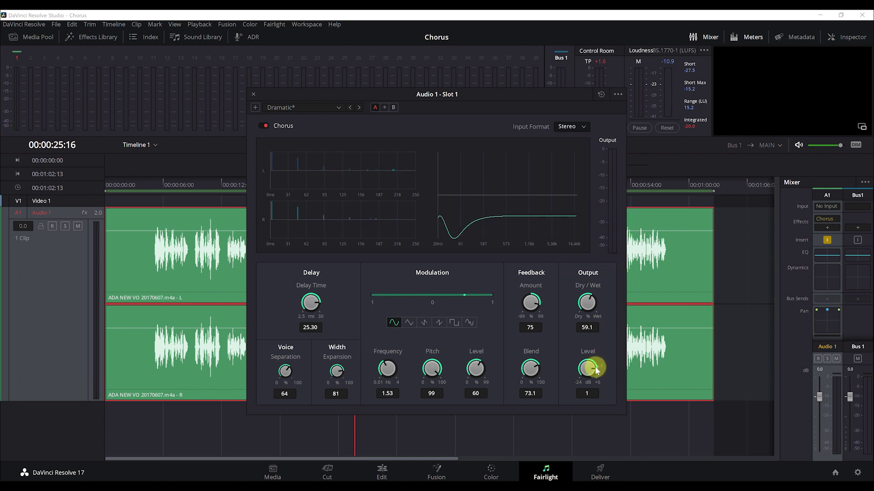
key(Home)
key(space)
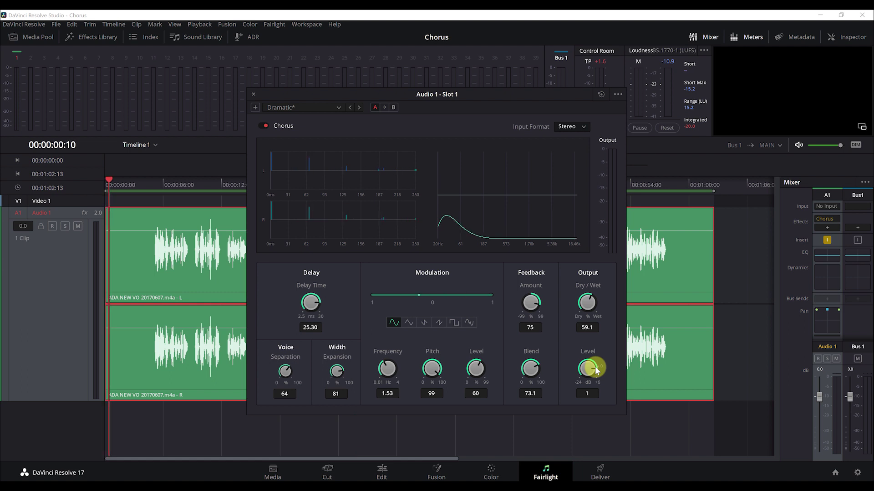
drag(595, 373, 605, 370)
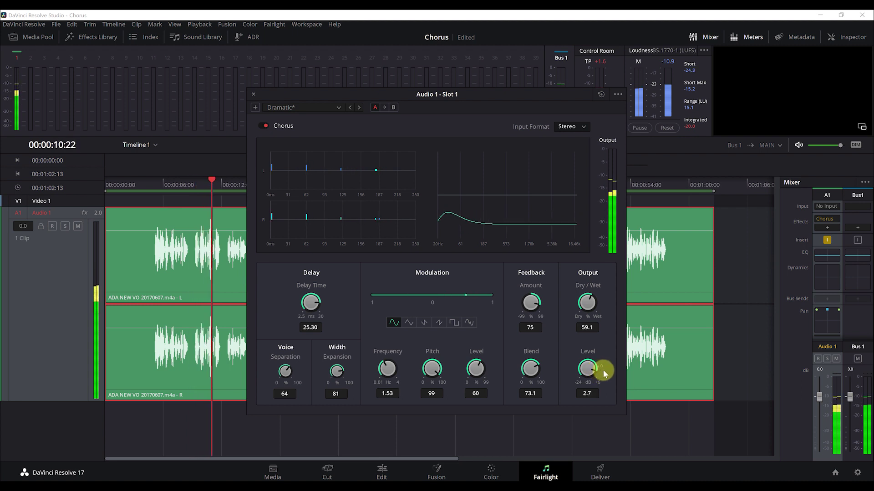
drag(604, 370, 624, 370)
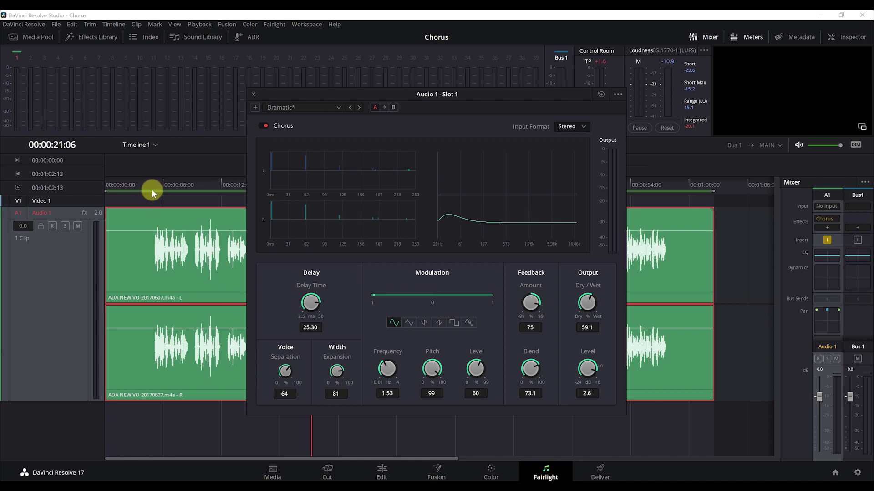
Step: Return to the timeline start and set Chorus delay to 25.85, separation 66 and expansion 76
key(Home)
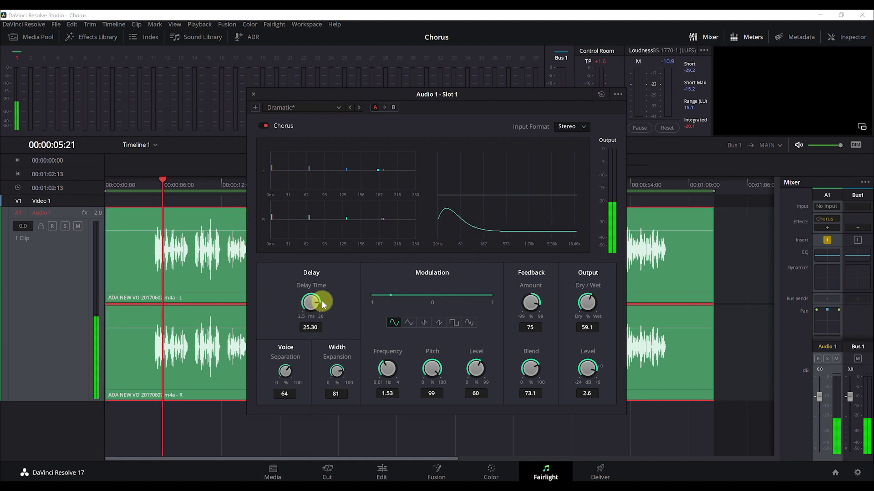
mouse_move(320, 304)
mouse_down()
mouse_move(287, 284)
mouse_move(337, 313)
mouse_move(276, 321)
mouse_move(321, 320)
mouse_up()
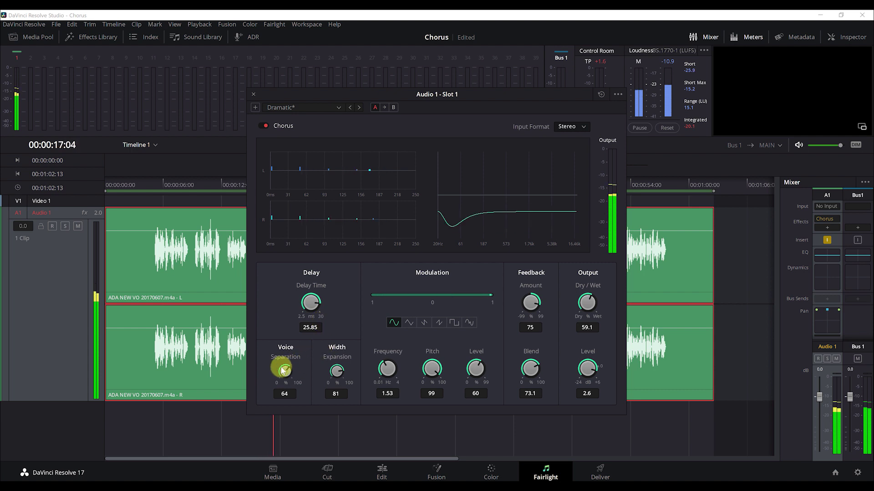
mouse_move(261, 368)
mouse_down()
mouse_move(247, 372)
mouse_move(315, 376)
mouse_move(307, 385)
mouse_move(332, 373)
mouse_up()
drag(389, 369, 426, 363)
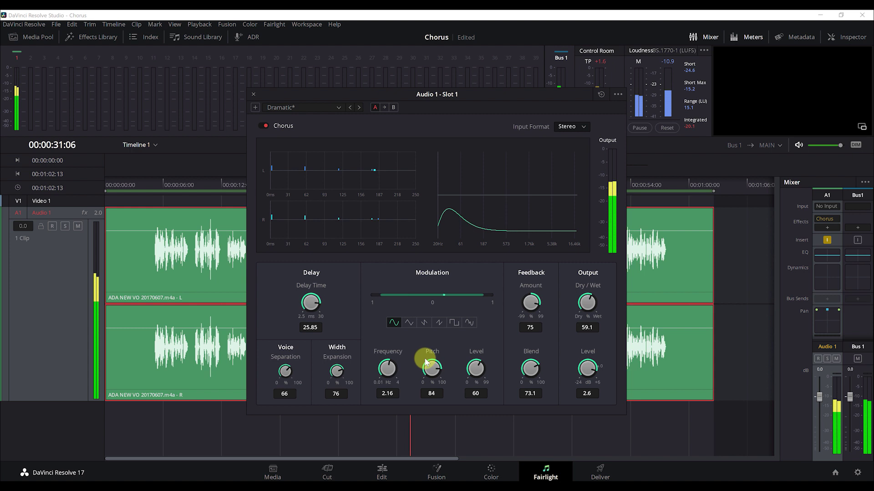
Step: Set Chorus frequency to 2.16 Hz, pitch 84, dry/wet 67.9 and output level 5.1 dB
drag(476, 364, 479, 365)
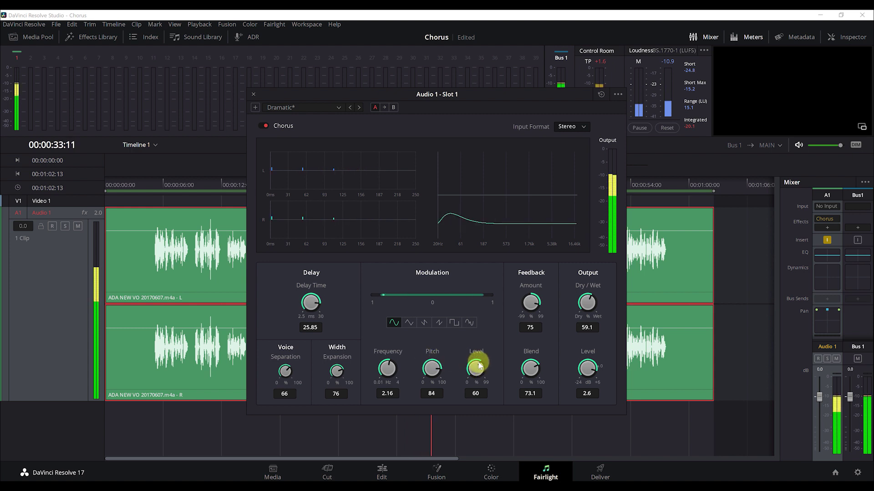
click(533, 303)
drag(582, 298, 598, 302)
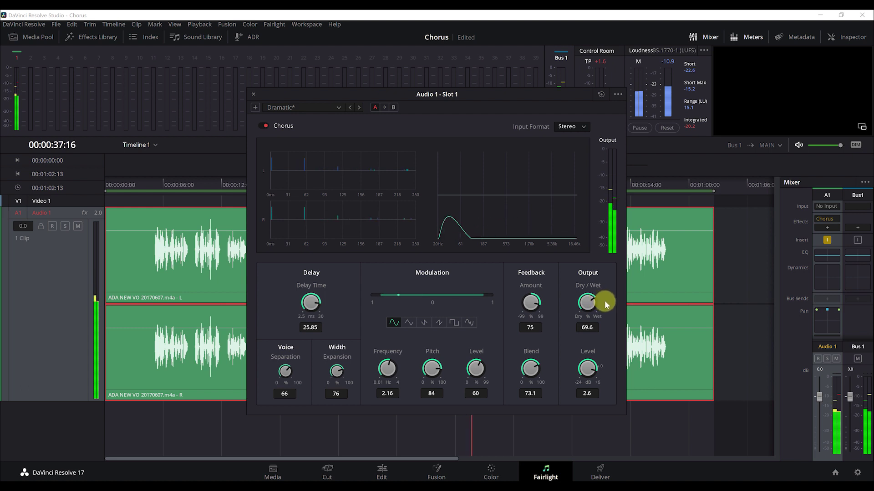
drag(605, 300, 605, 301)
click(596, 370)
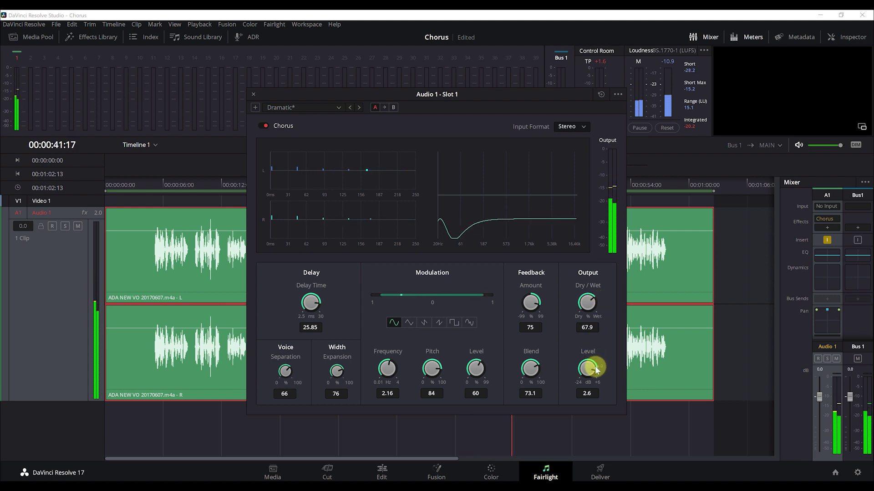
drag(596, 371, 607, 382)
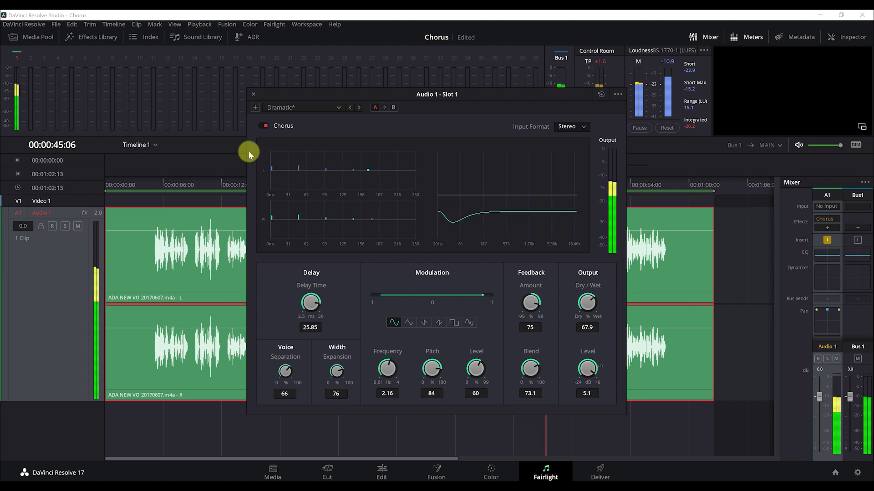
Step: Bypass the Chorus effect on Audio 1 to compare against the dry voice-over
click(260, 125)
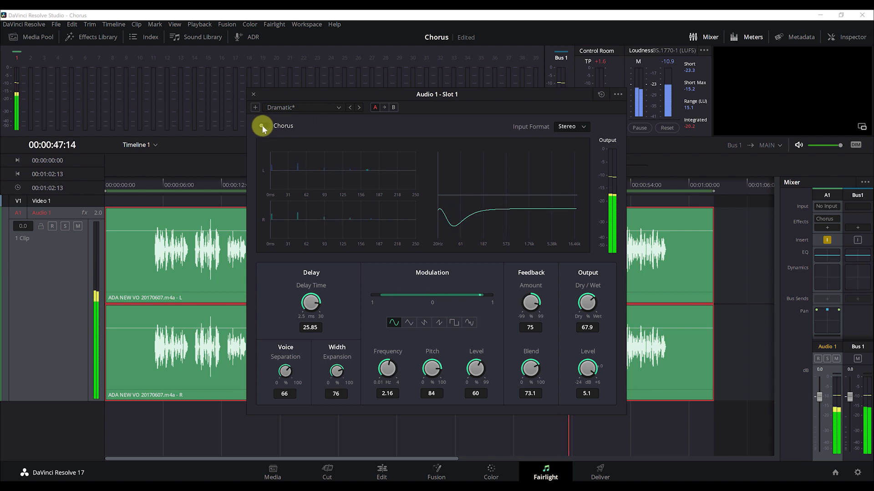